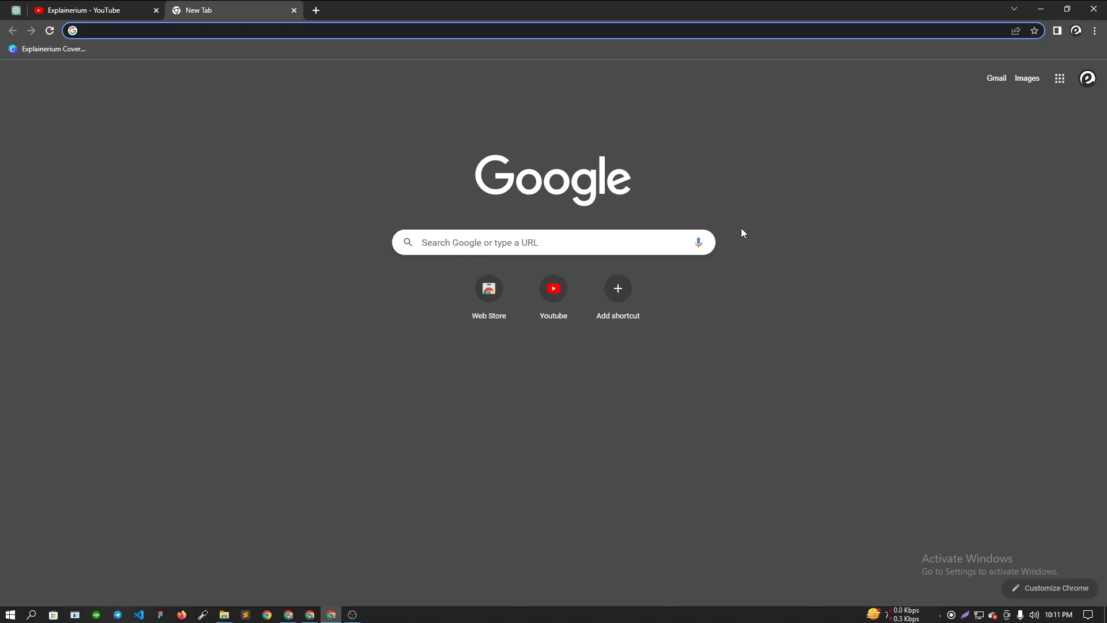
- Search Google for 'shopify partner' and open the 'Become a Shopify Partner Today' result
type("shopify")
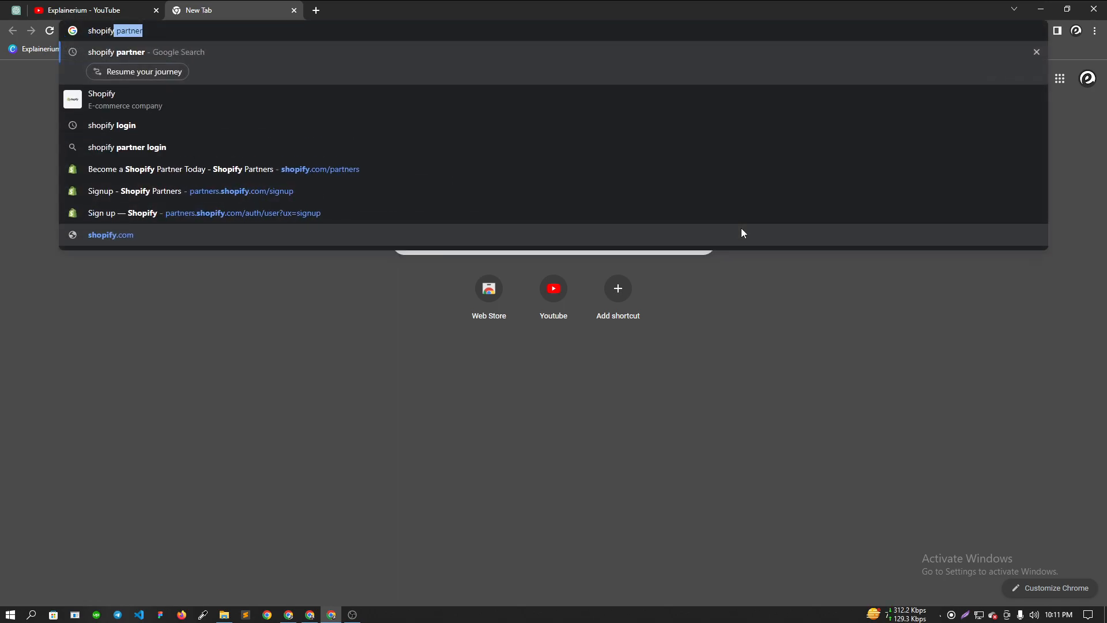
type(" partner")
key("Return")
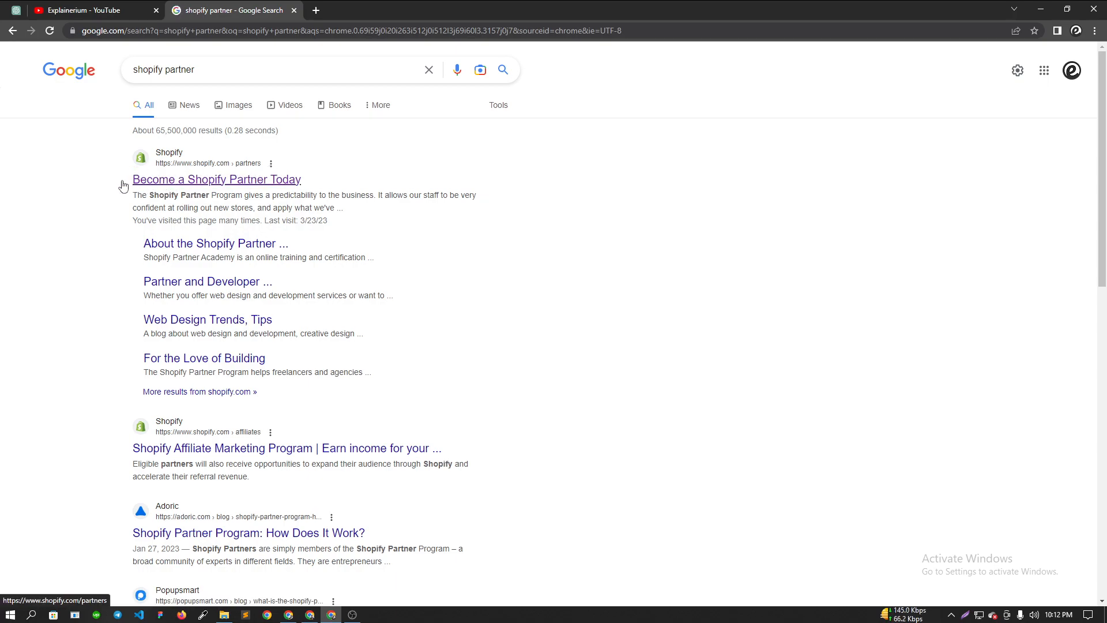
left_click(283, 186)
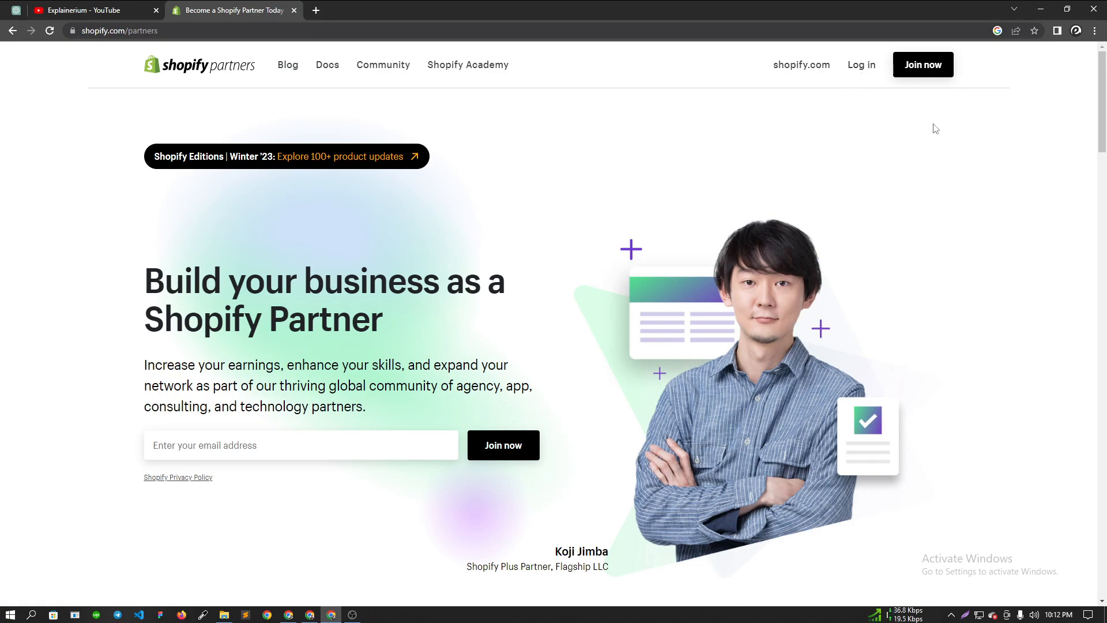
- Join the partner program and choose 'Building new Shopify stores for clients' as the business focus
left_click(923, 69)
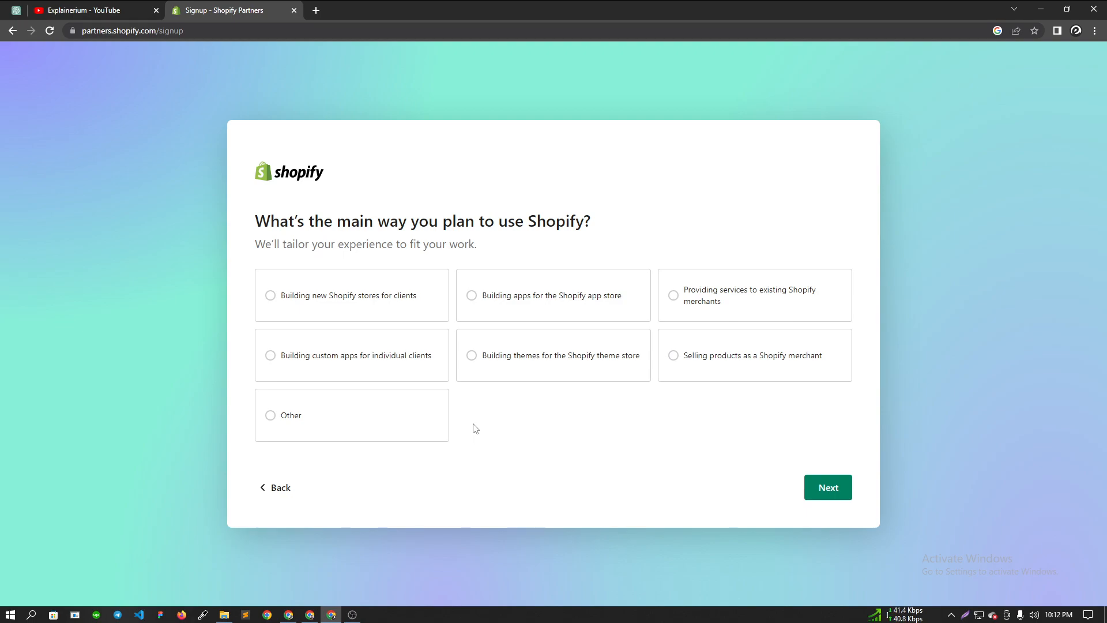
left_click(325, 316)
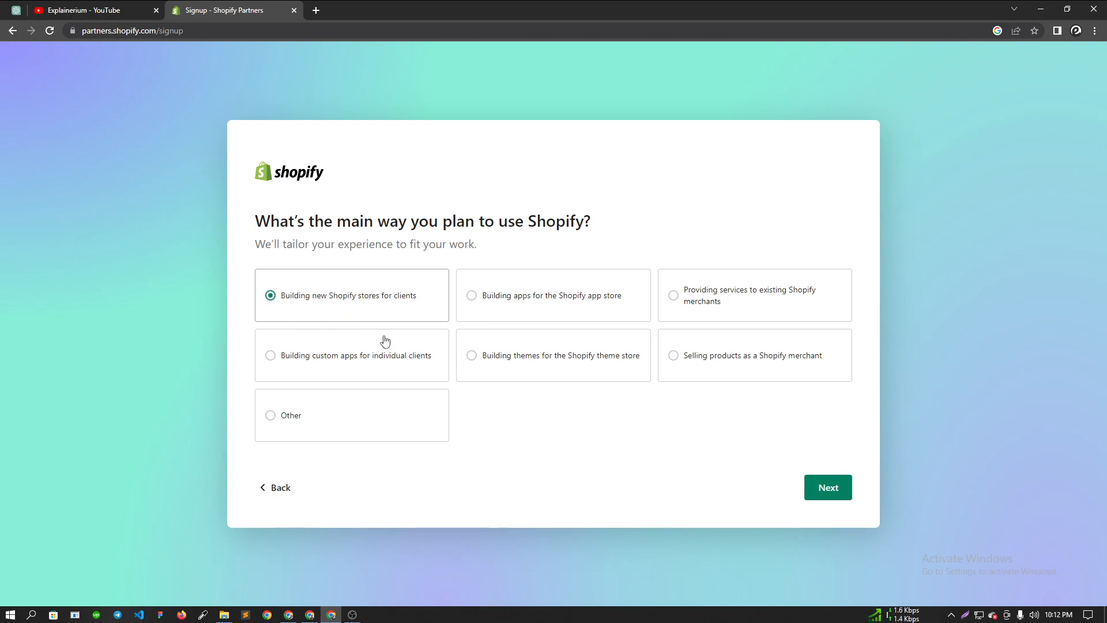
left_click(817, 488)
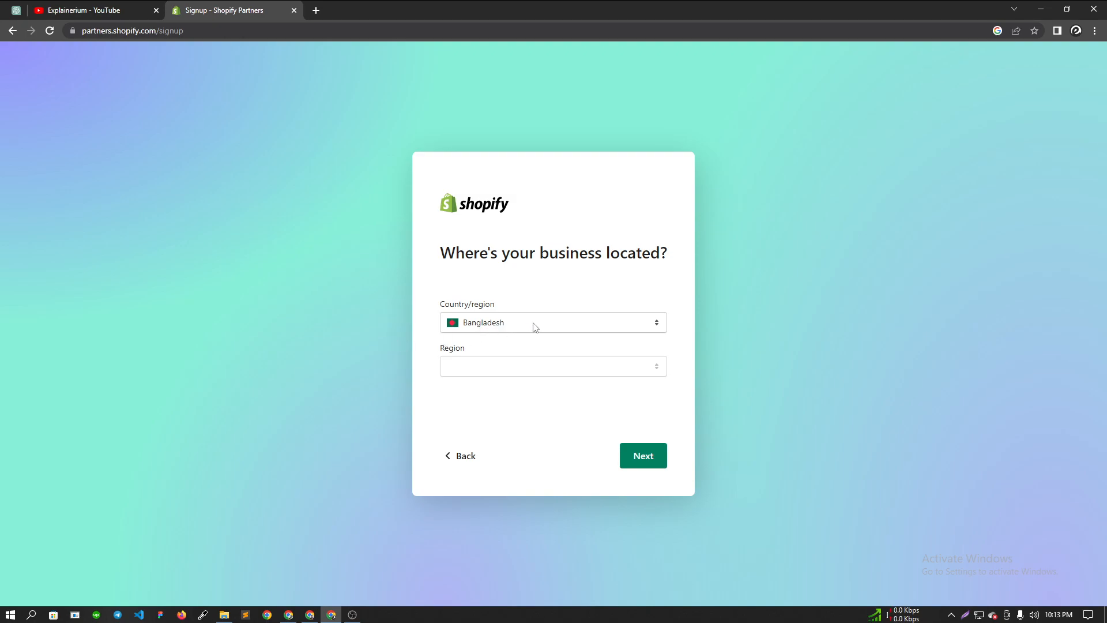
- Enter business name Explainerium, with Dhaka as both address lines and the city
left_click(626, 457)
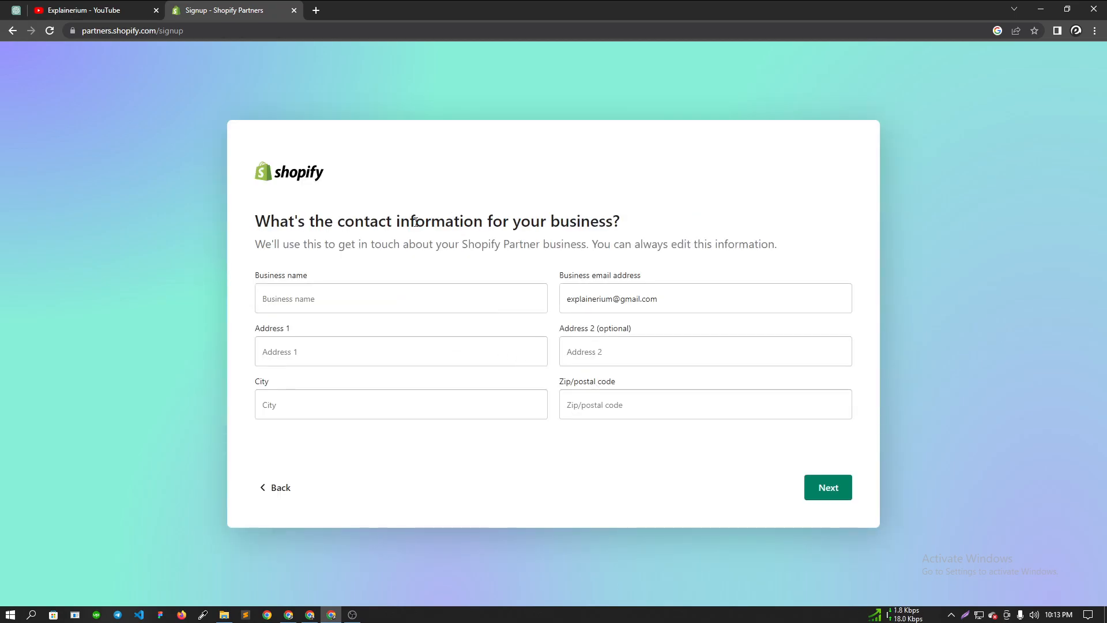
left_click(317, 299)
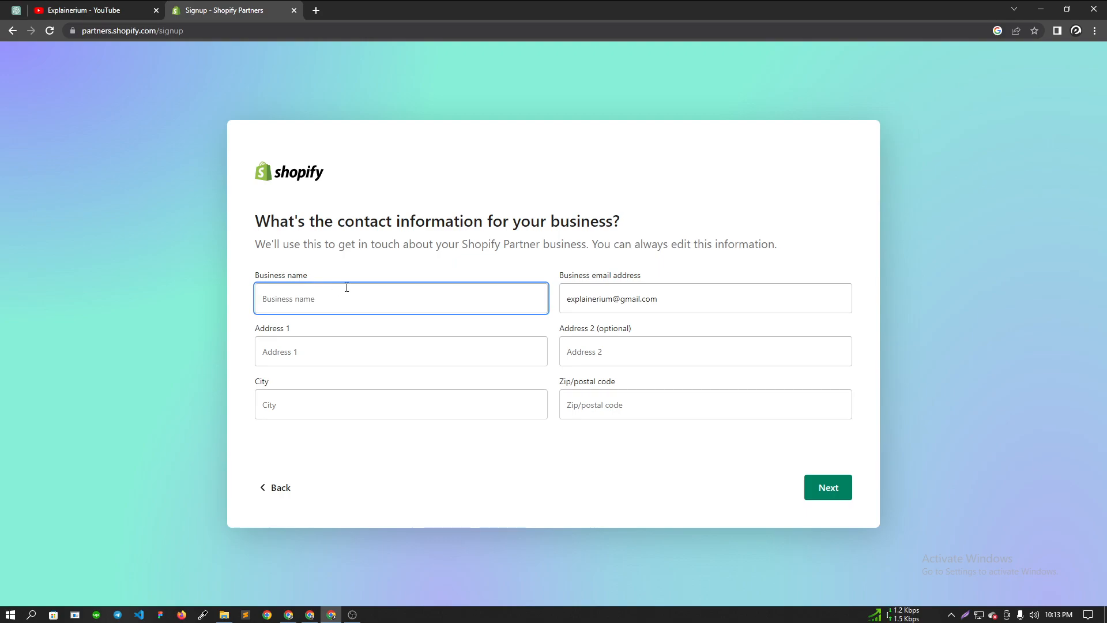
type("Explainerium")
left_click(318, 357)
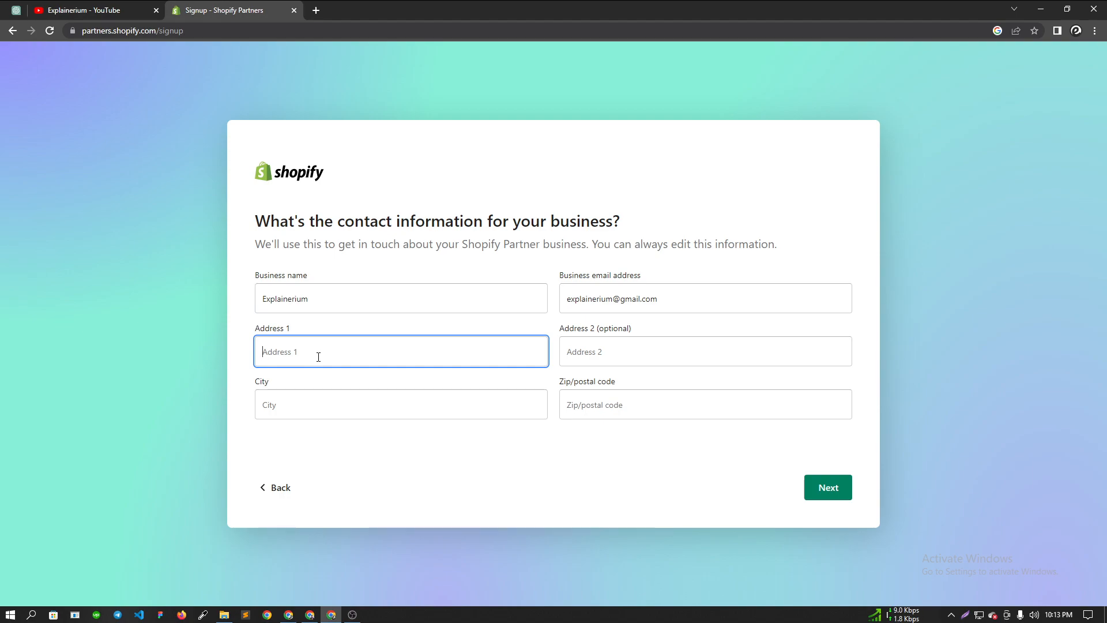
type("Dhaka")
double_click(320, 357)
key("ctrl+c")
left_click(613, 346)
key("ctrl+v")
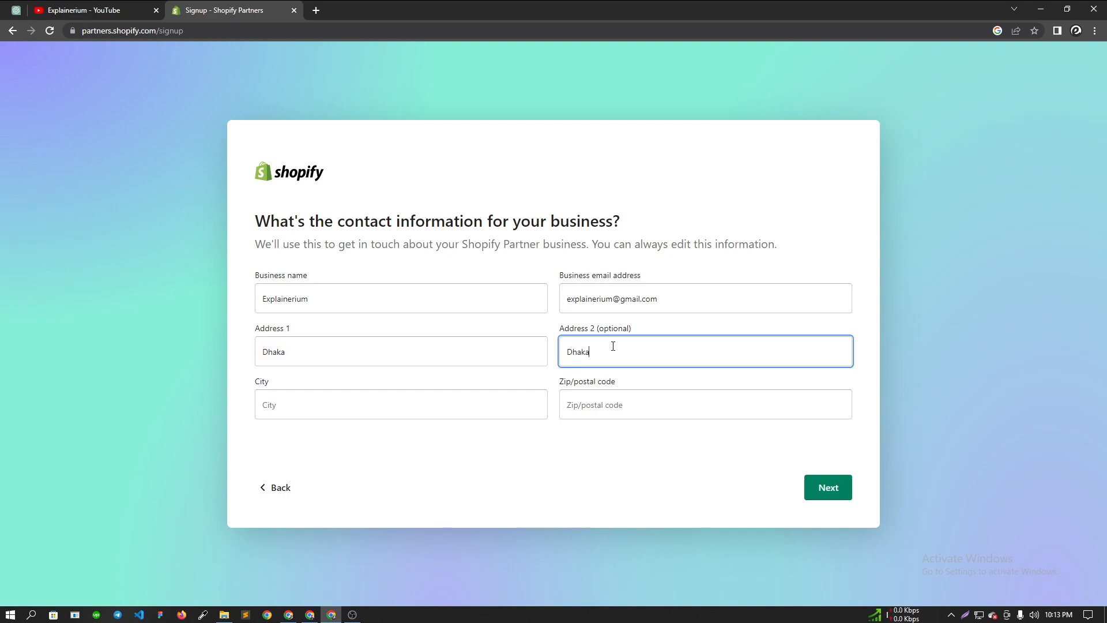
left_click(282, 403)
key("ctrl+v")
left_click(515, 461)
left_click(607, 409)
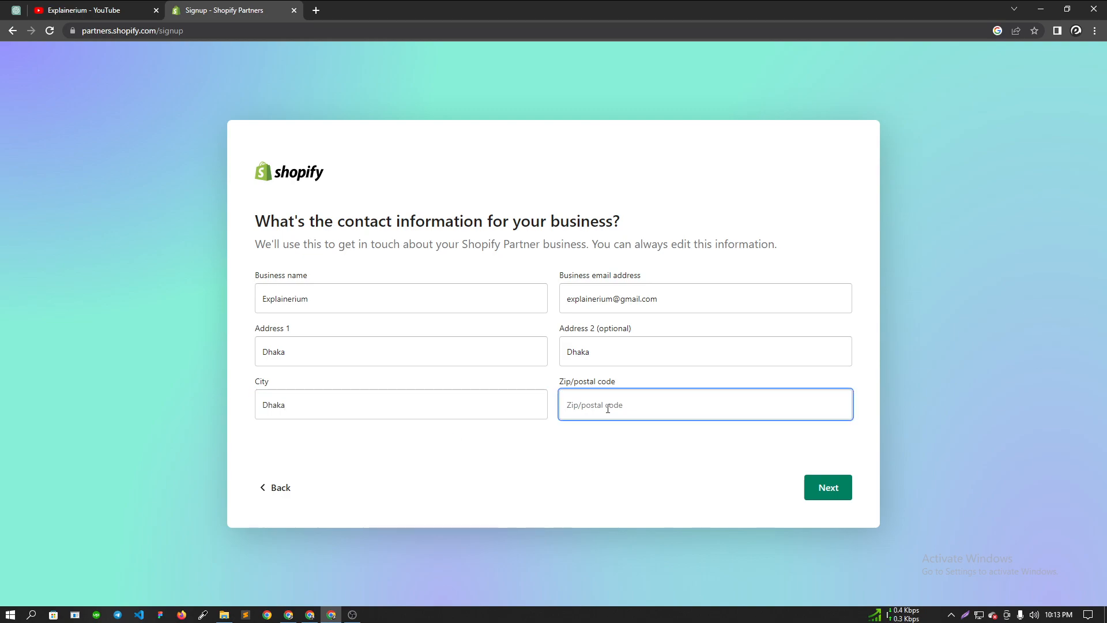
- Look up the Dhaka zip code in a new tab, enter postal code 1000, and continue
left_click(316, 10)
key("ctrl+v")
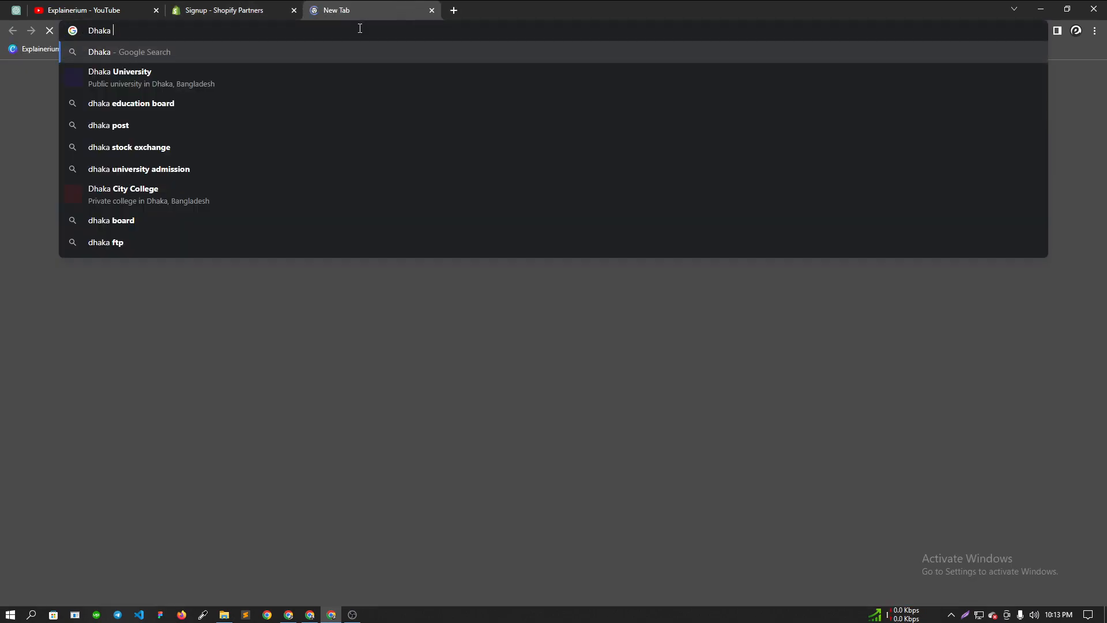
type("zip")
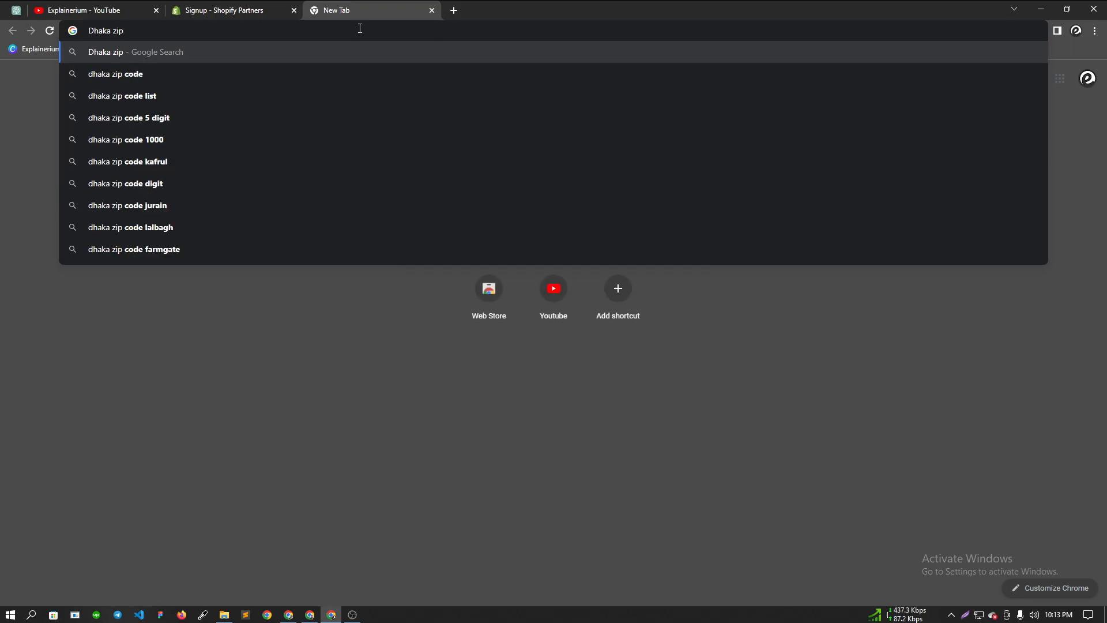
key("Down")
key("Return")
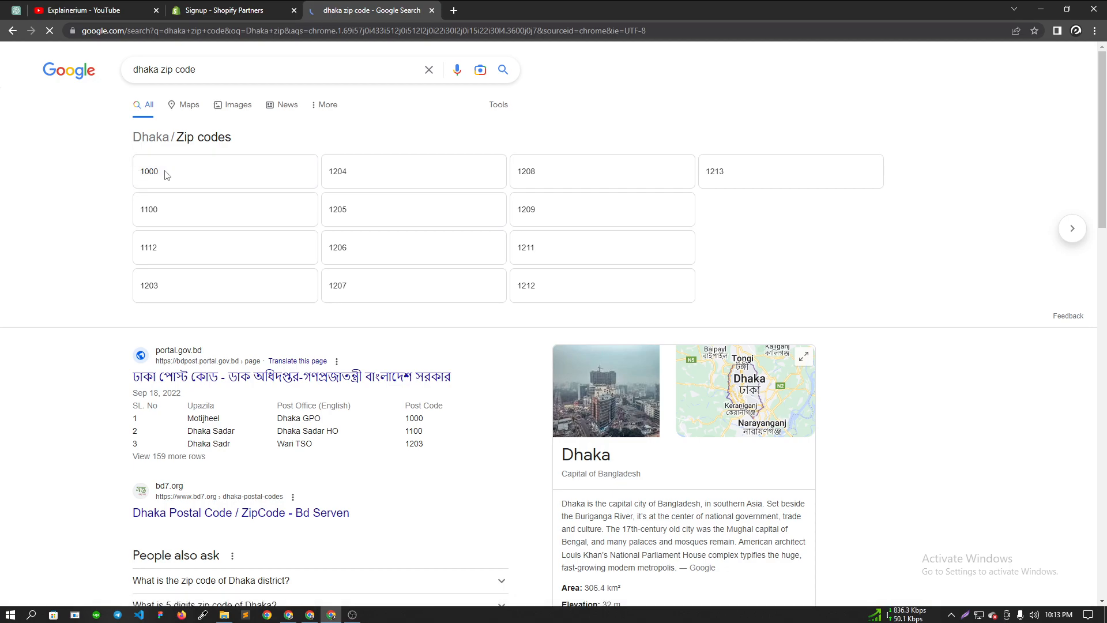
left_click(265, 5)
type("1000")
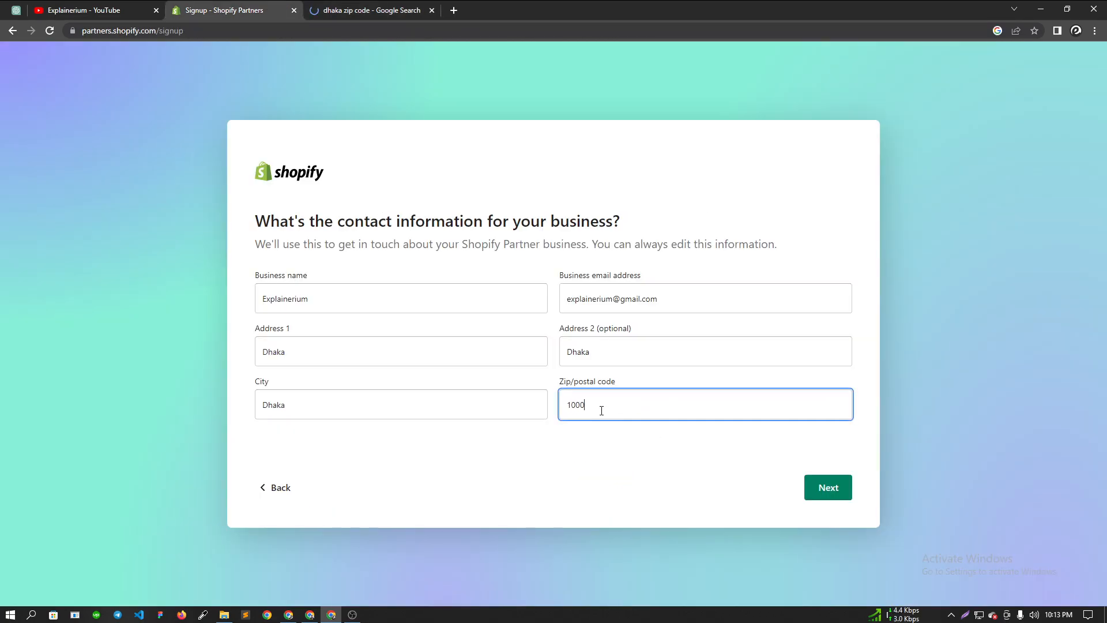
left_click(841, 489)
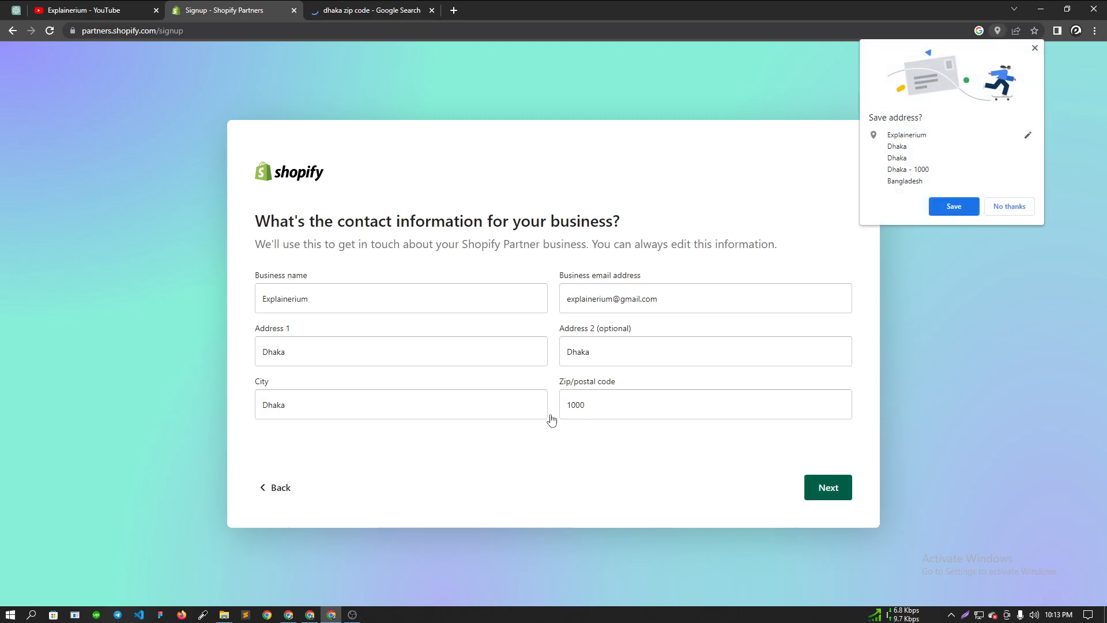
- Decline saving the address, then enter job title 'Web Developement' and a phone number
left_click(991, 206)
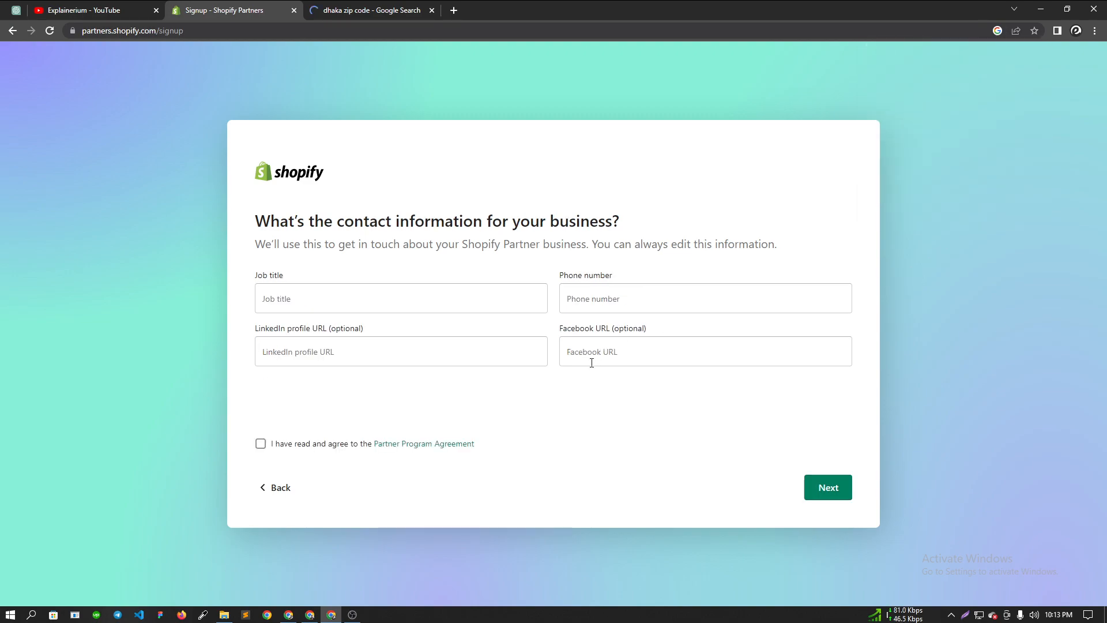
left_click(292, 301)
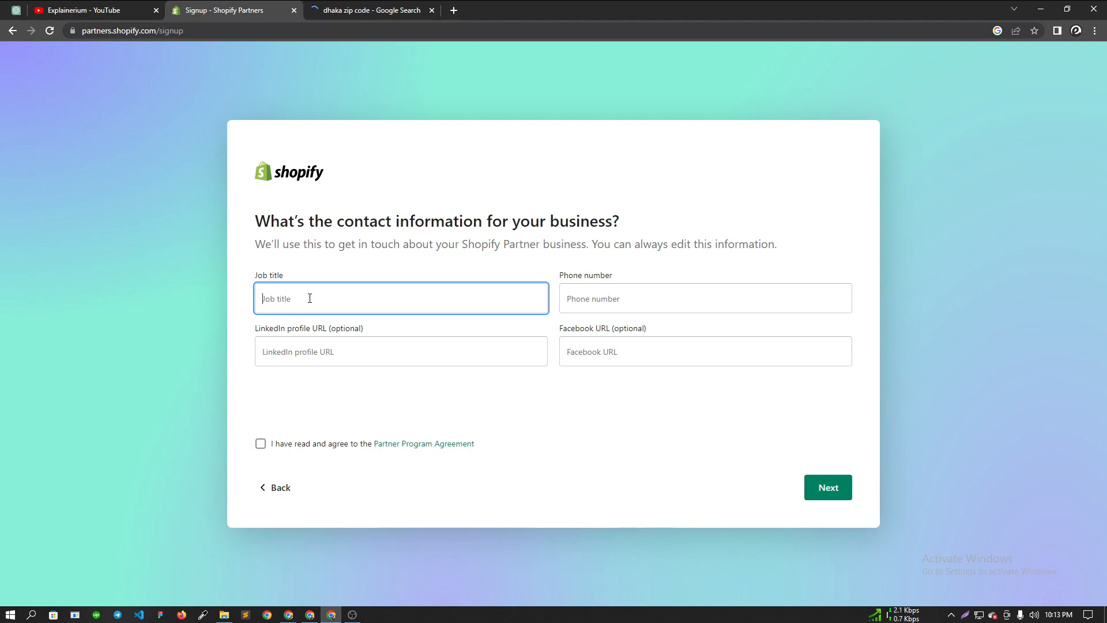
type("Web Developement")
double_click(309, 298)
left_click(571, 298)
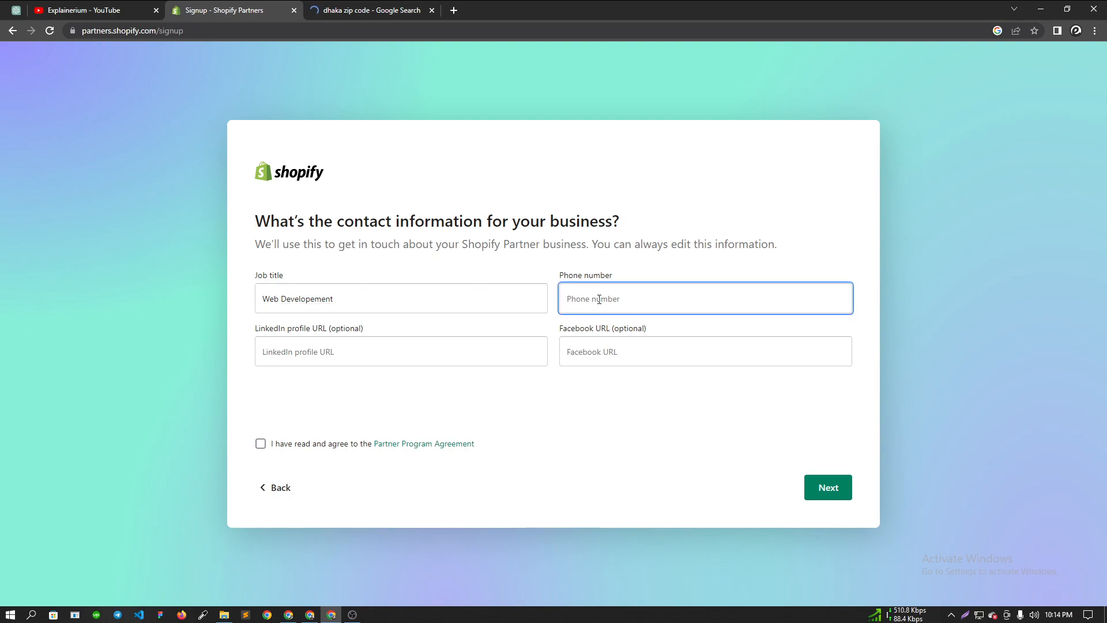
- Accept the Partner Program Agreement and submit to create the partner account
left_click(338, 361)
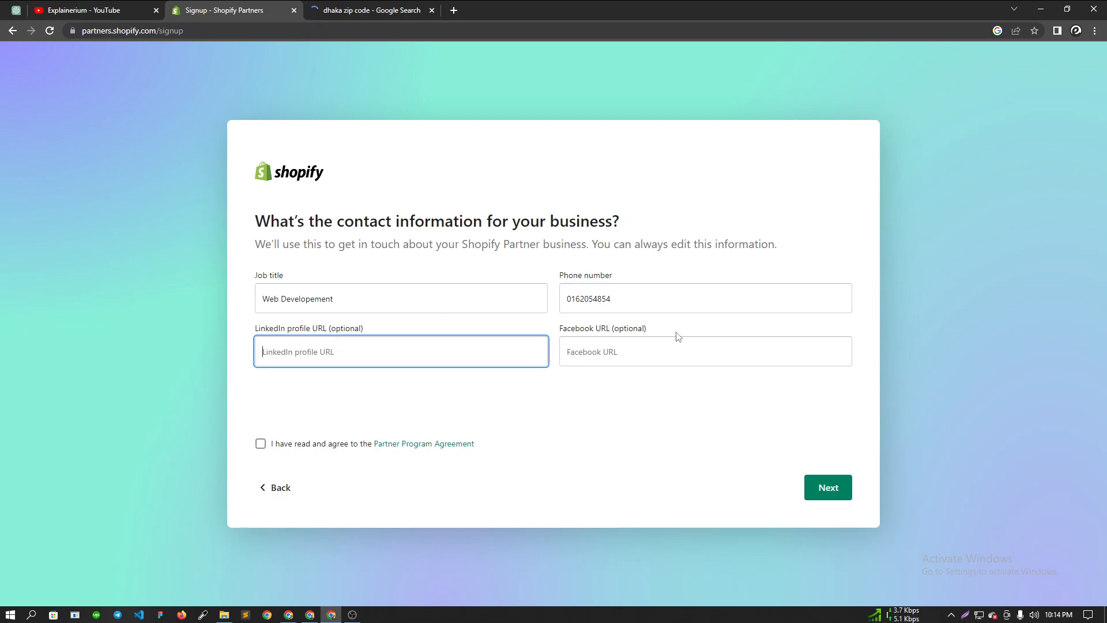
left_click(583, 374)
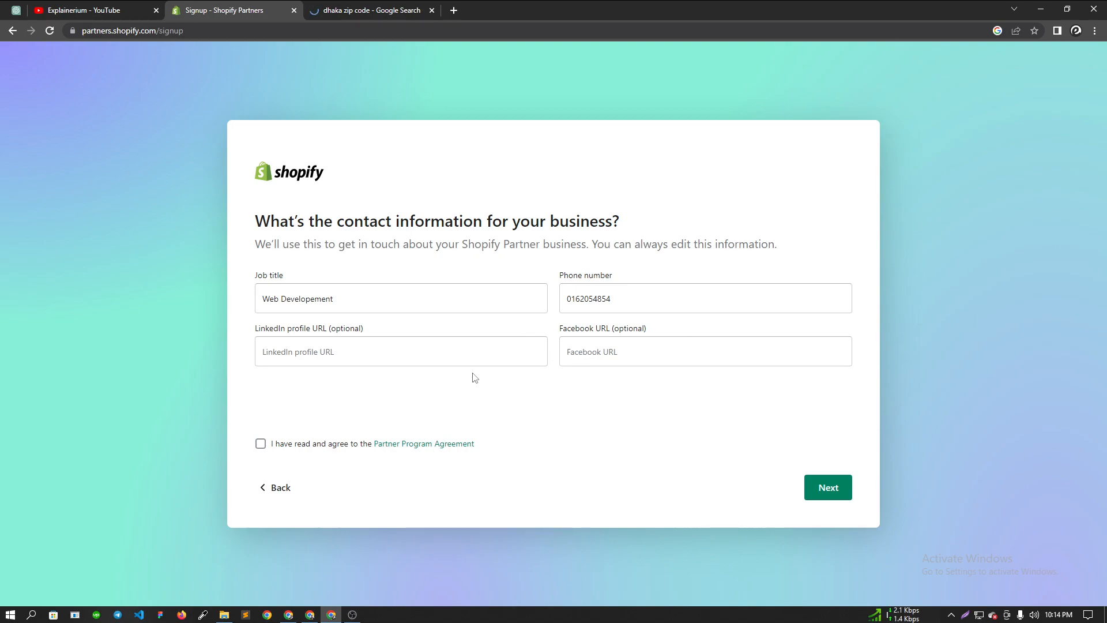
left_click(260, 443)
left_click(828, 487)
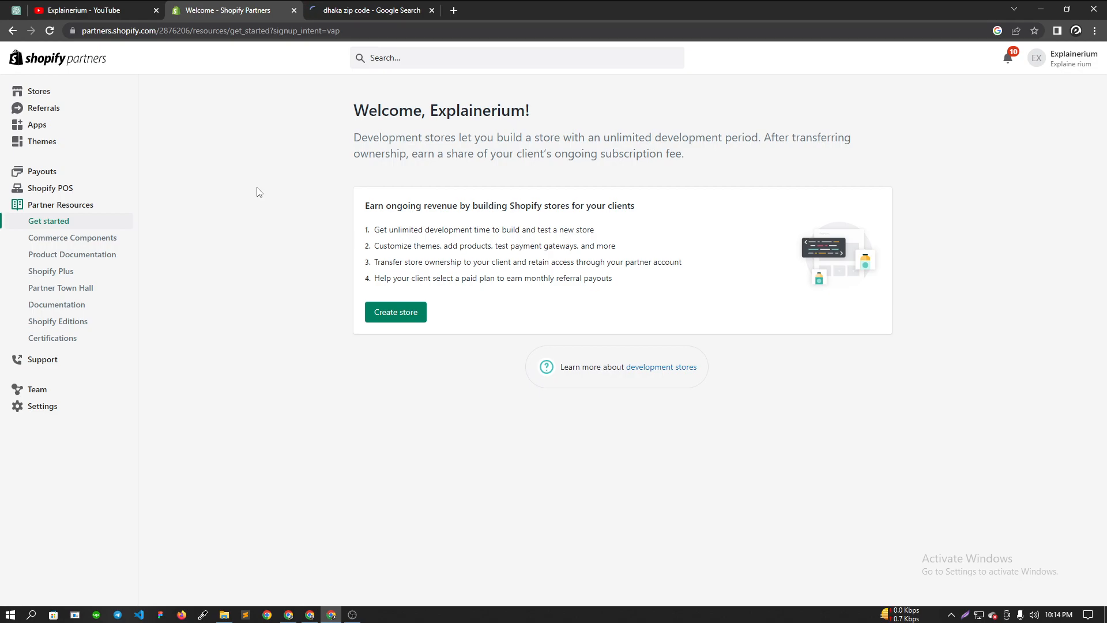
- Go to the Stores page and start creating a new development store
left_click(47, 95)
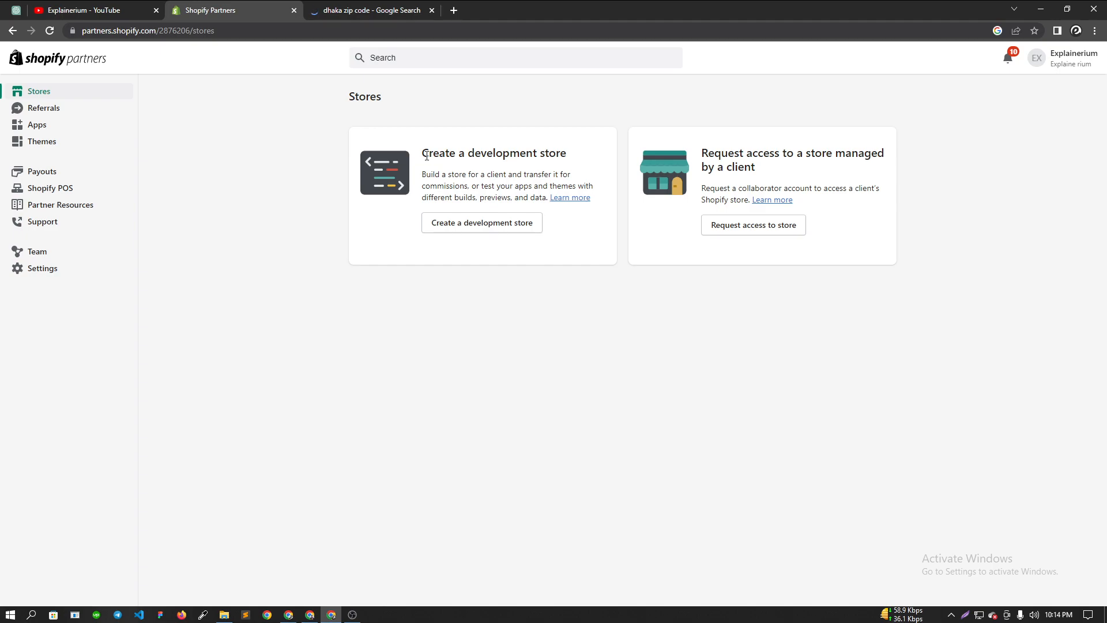
left_click_drag(412, 160, 573, 159)
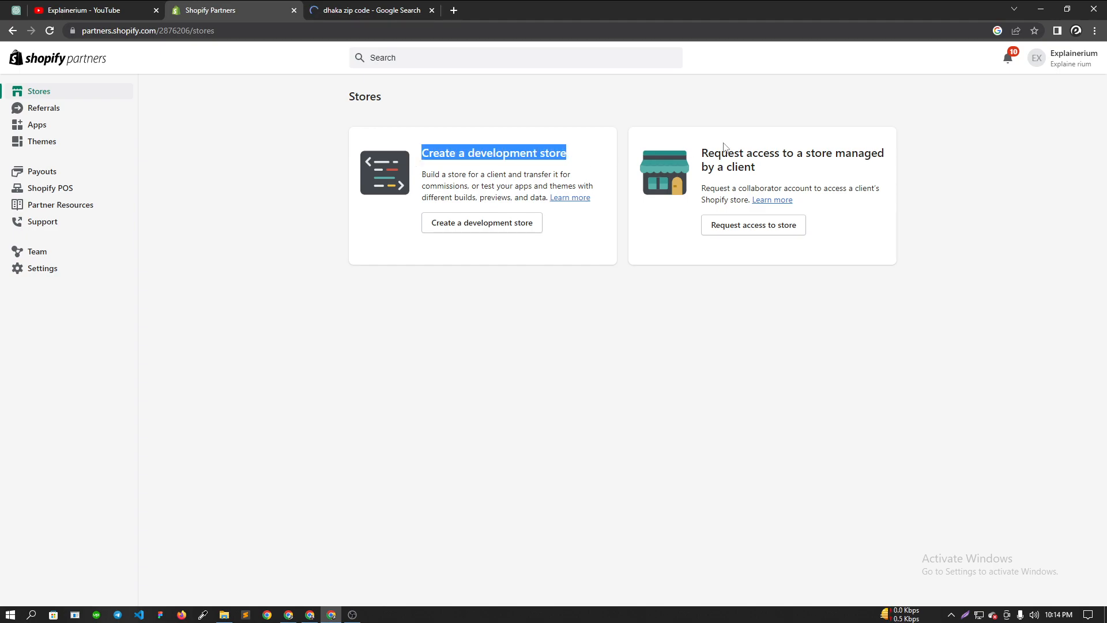
left_click_drag(702, 152, 795, 173)
left_click(731, 167)
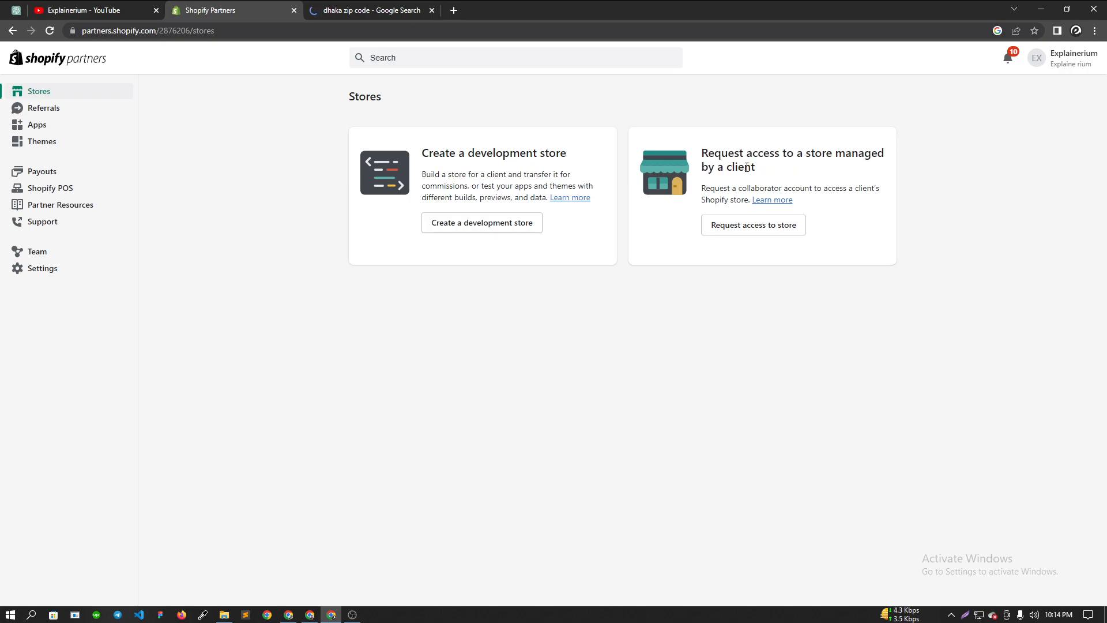
left_click_drag(703, 153, 786, 173)
left_click(794, 173)
left_click_drag(423, 153, 568, 155)
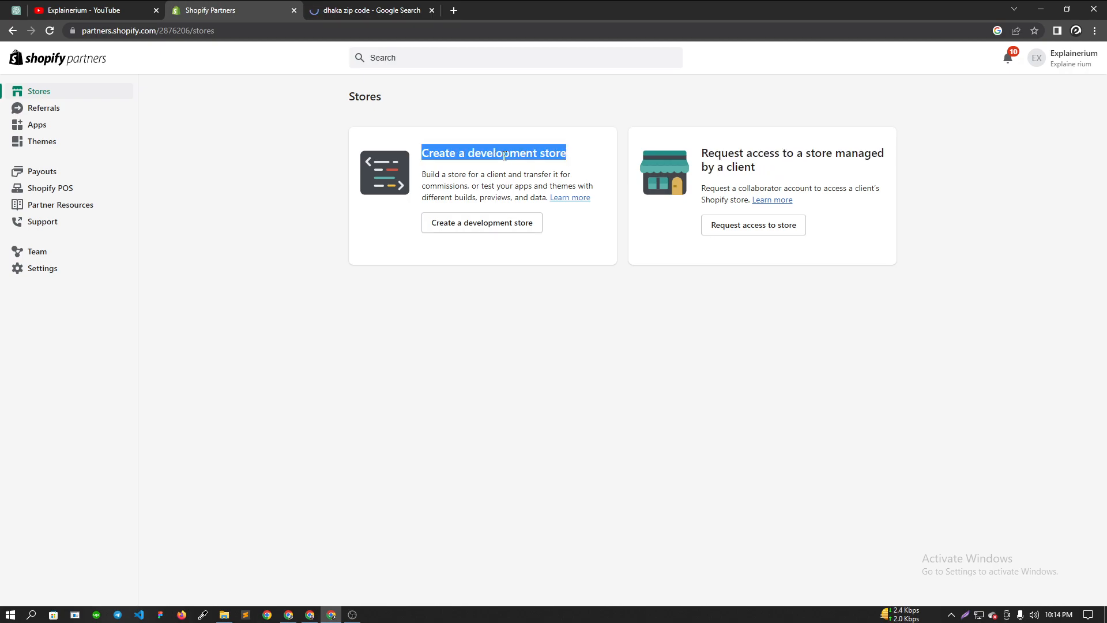
left_click(526, 154)
double_click(504, 153)
left_click(464, 164)
left_click(494, 227)
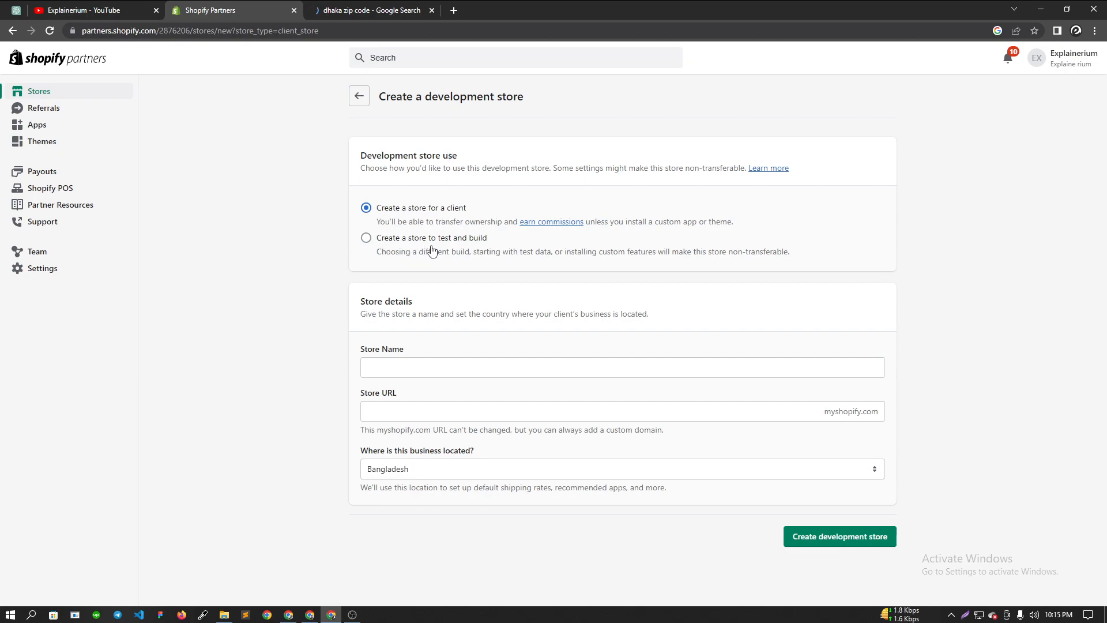
- Choose 'Create a store to test and build' and name the store explainerium
left_click(365, 241)
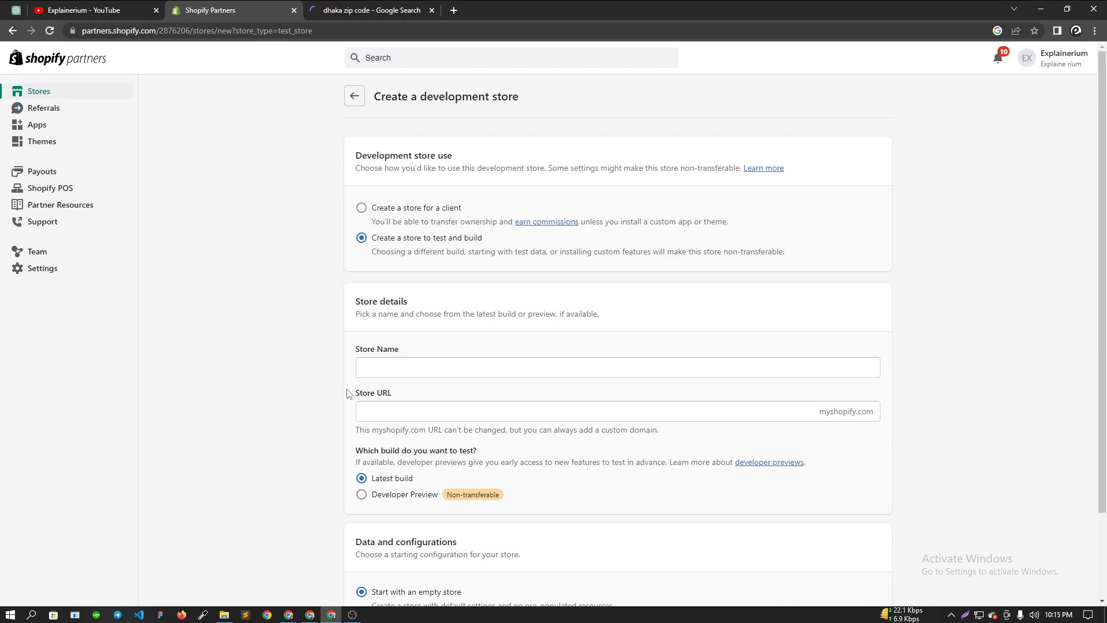
scroll(376, 248, "down", 2)
left_click(376, 256)
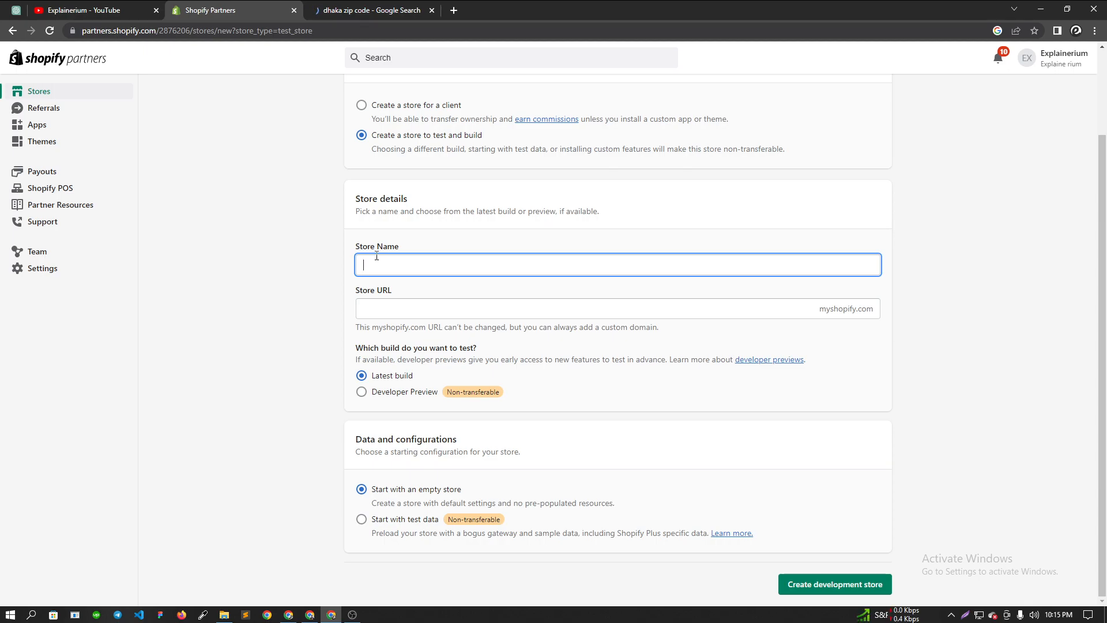
type("opify")
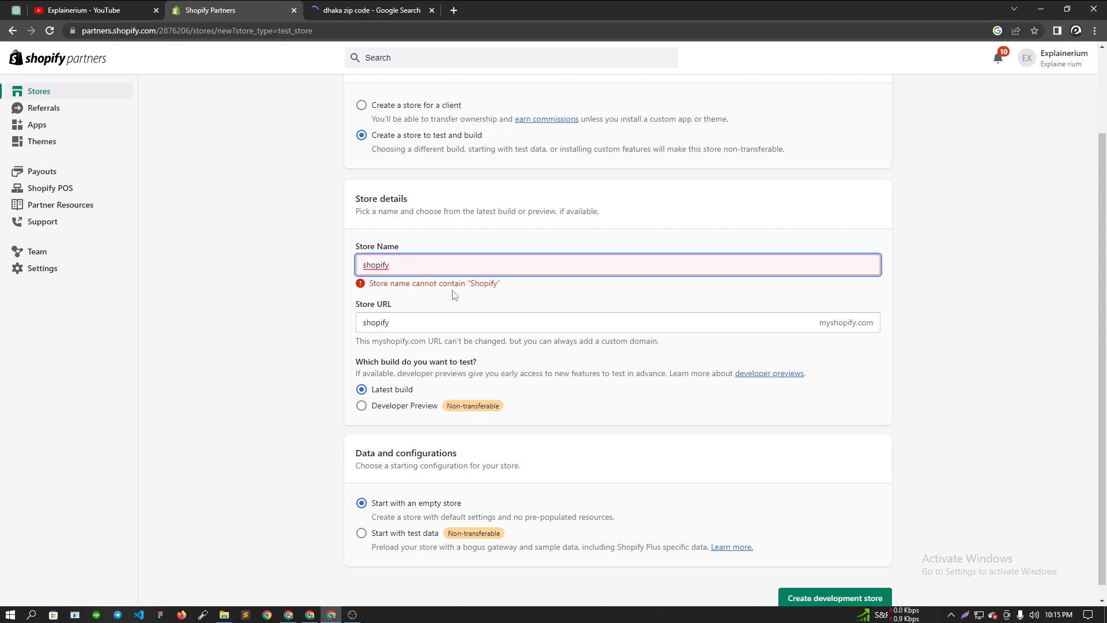
key("BackSpace")
key("BackSpace")
key("BackSpace")
key("BackSpace")
key("BackSpace")
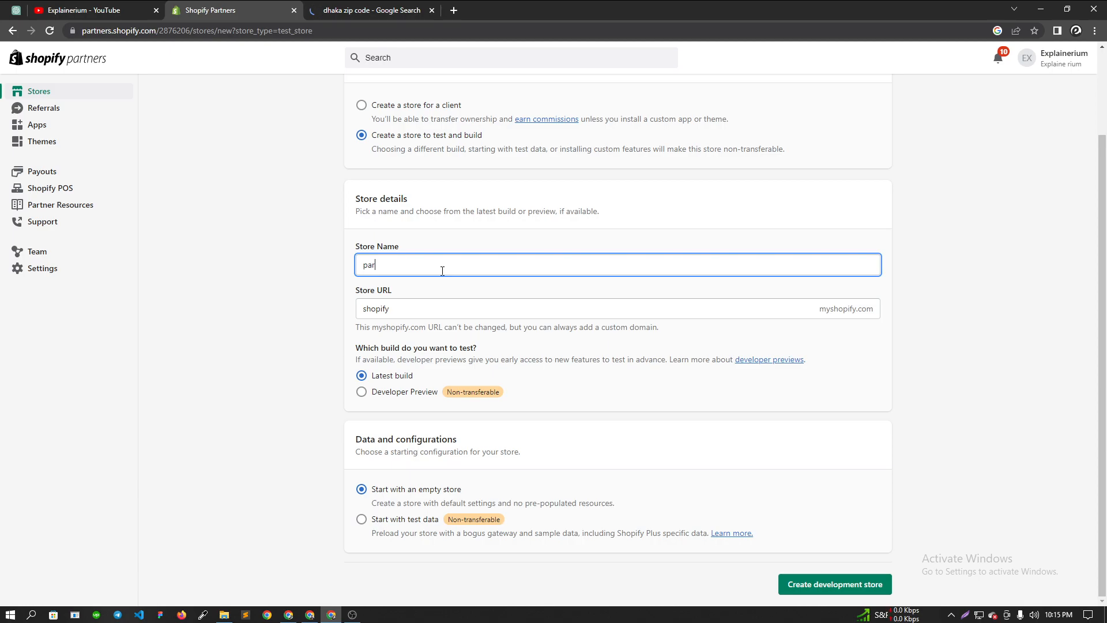
key("BackSpace")
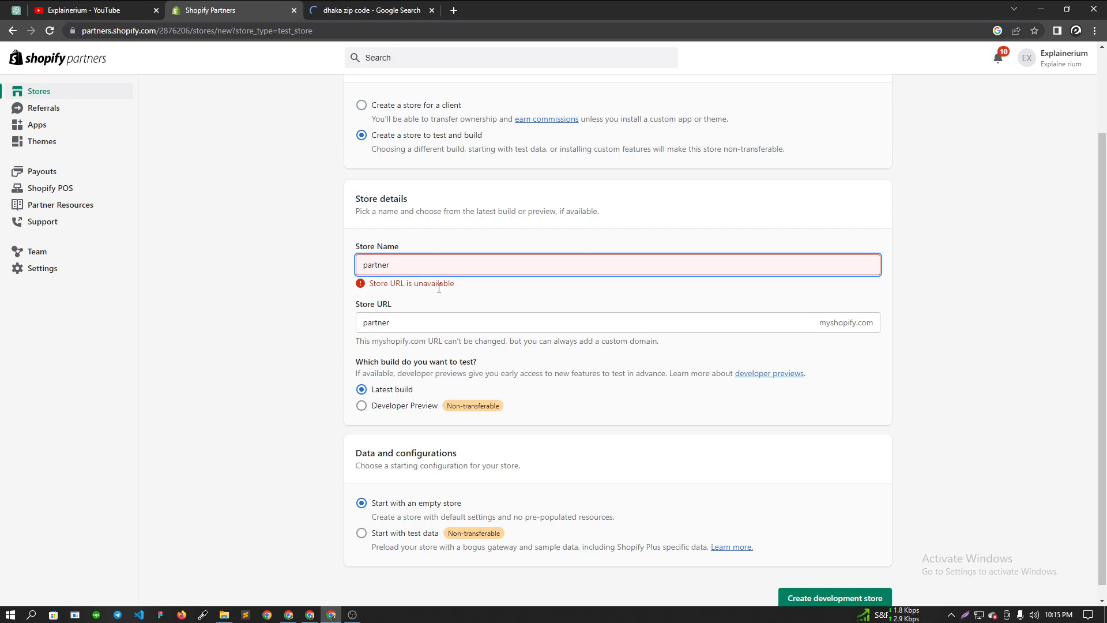
left_click_drag(400, 267, 349, 270)
key("BackSpace")
type("explainj")
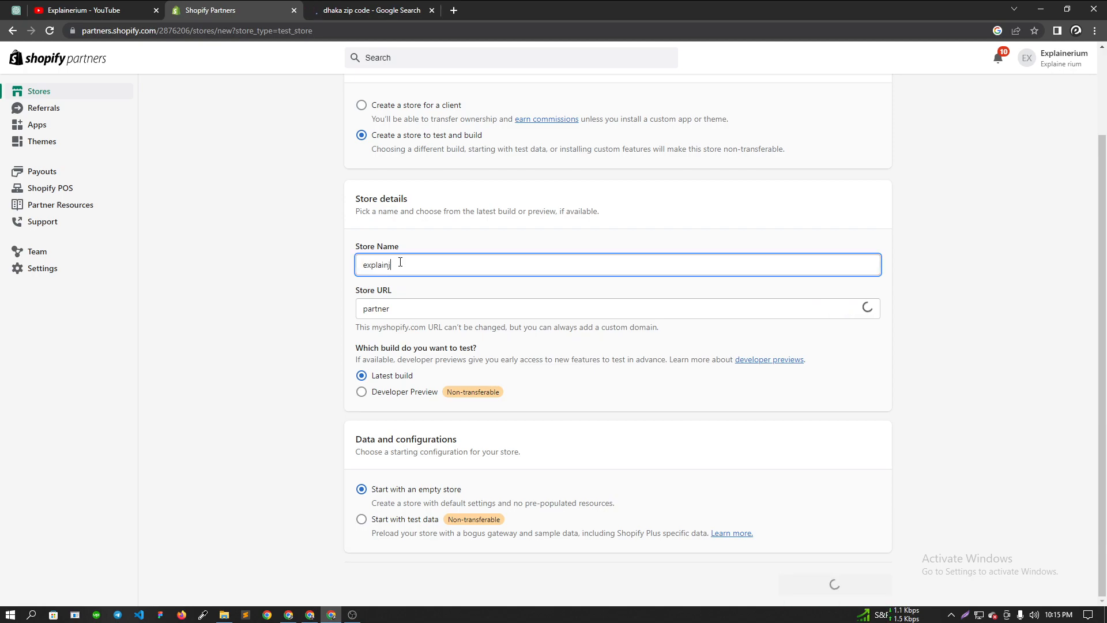
key("BackSpace")
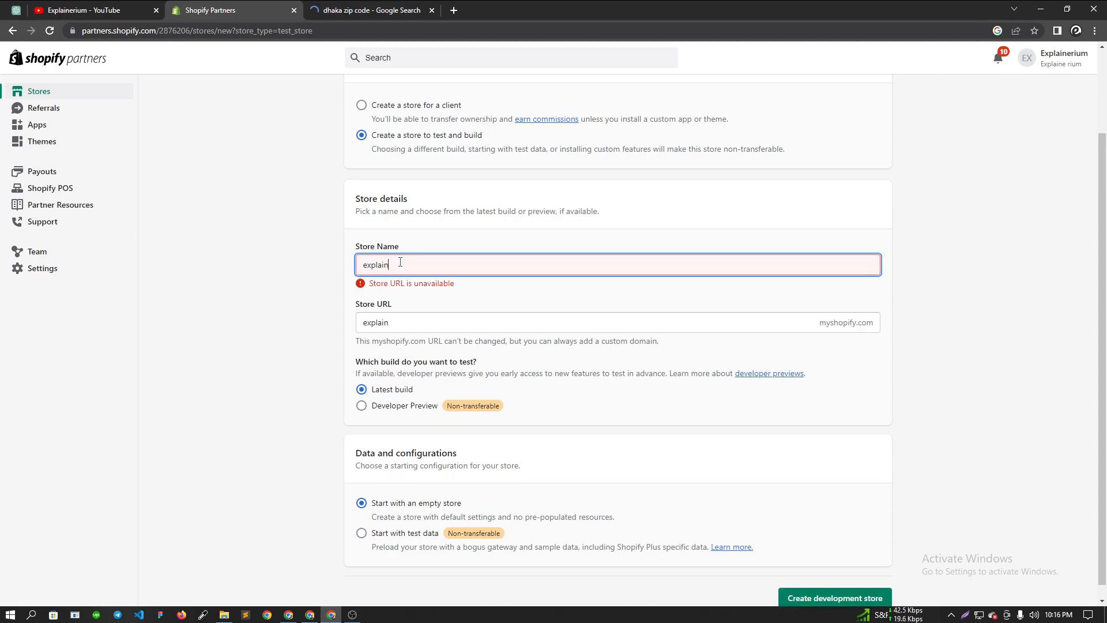
type("e")
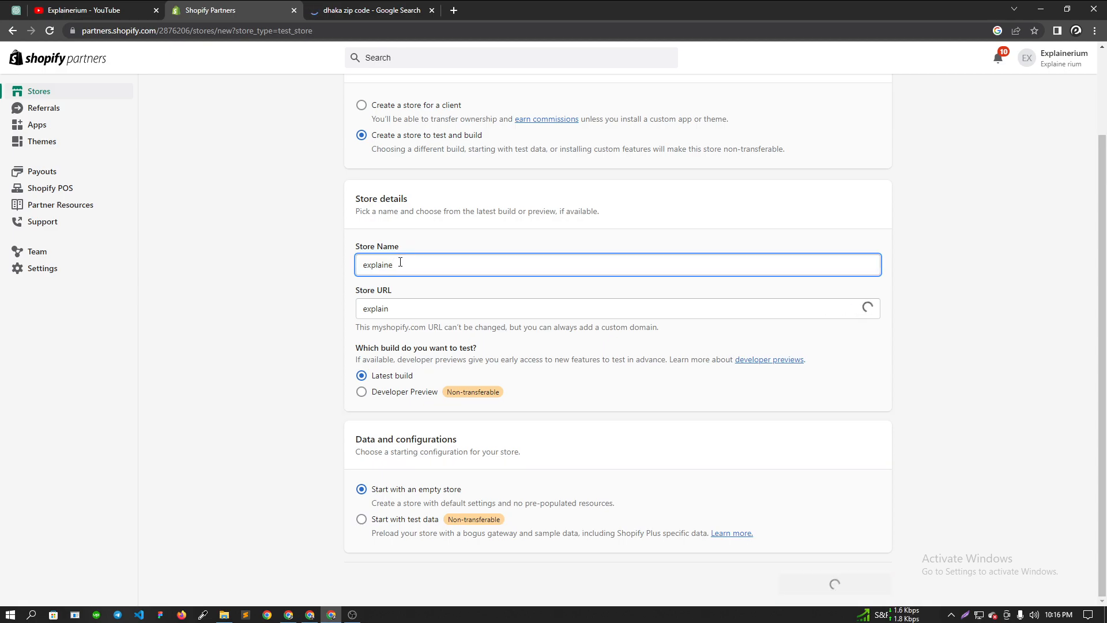
type("rium")
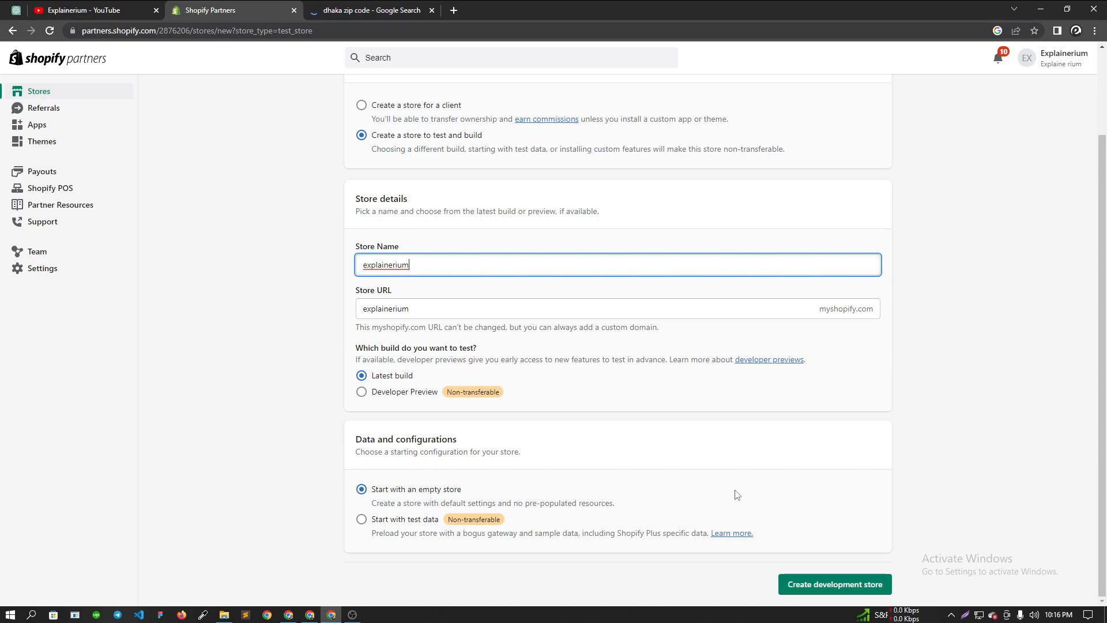
scroll(576, 430, "up", 2)
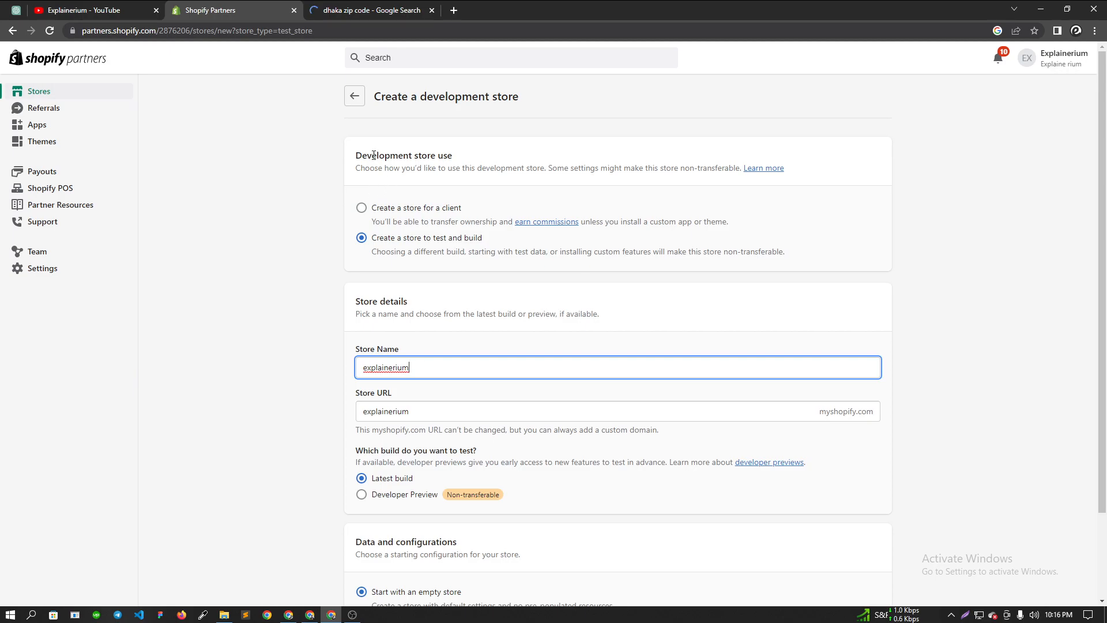
scroll(462, 350, "down", 2)
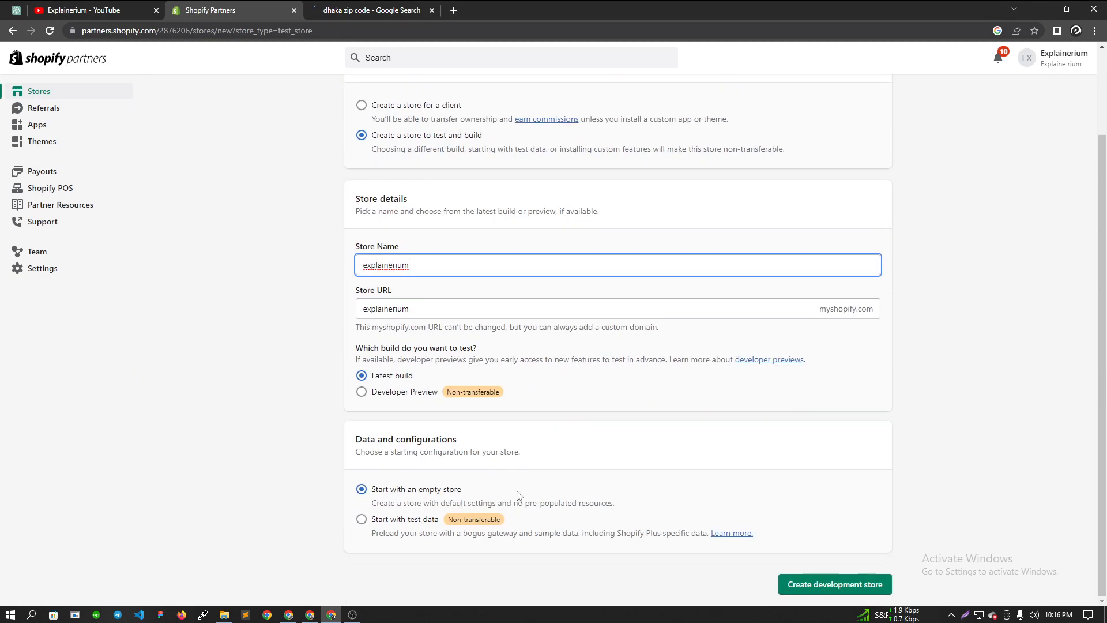
- Create the explainerium development store, then open Add apps from the admin sidebar
left_click(824, 585)
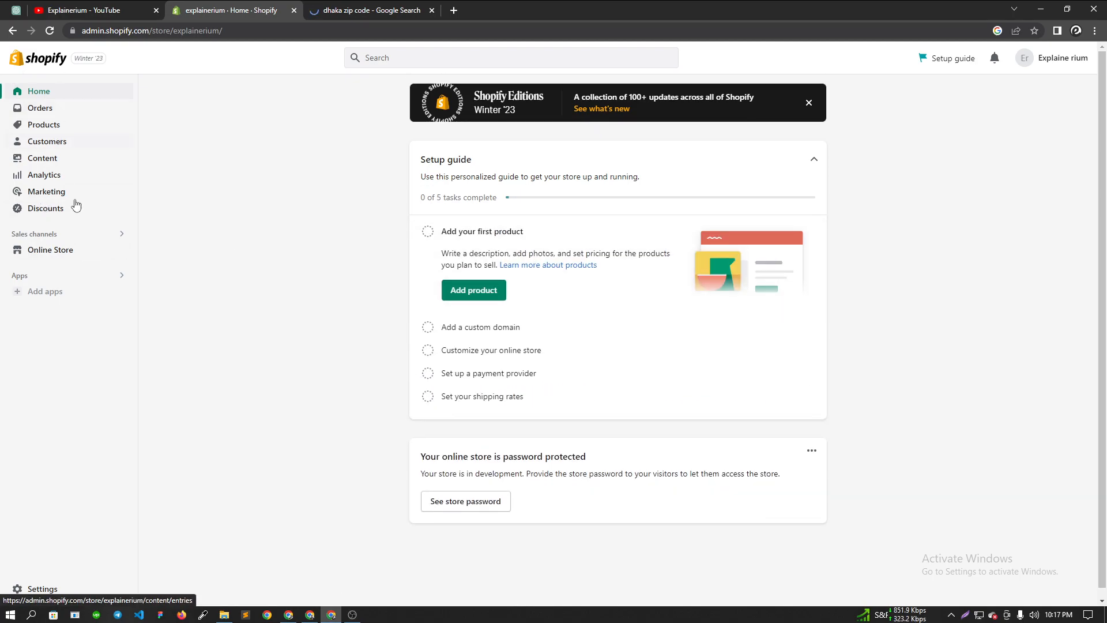
left_click(55, 295)
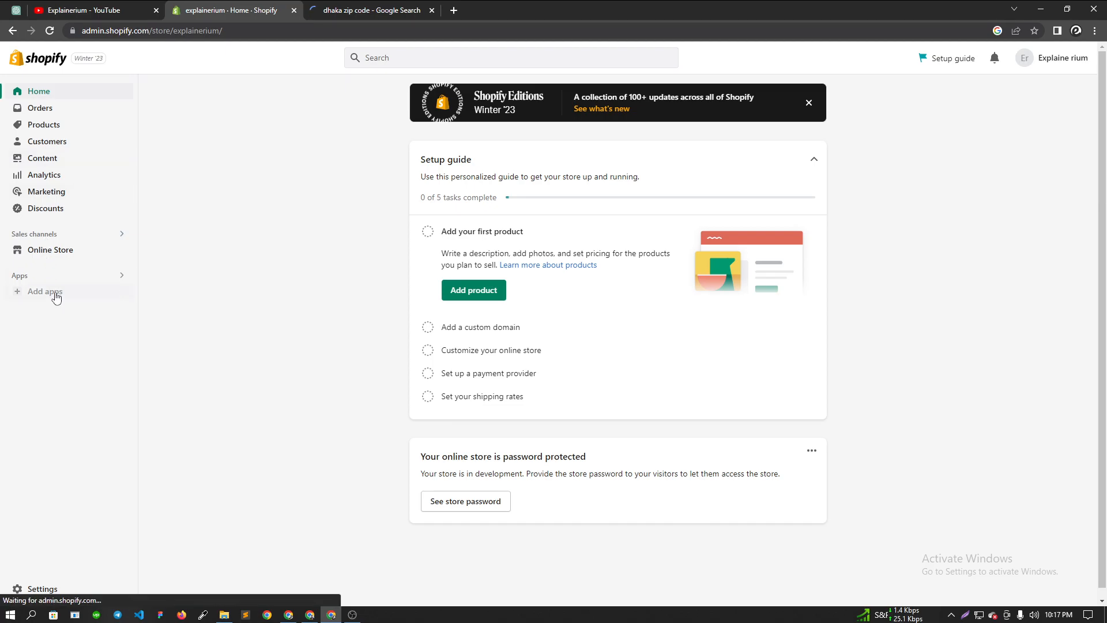